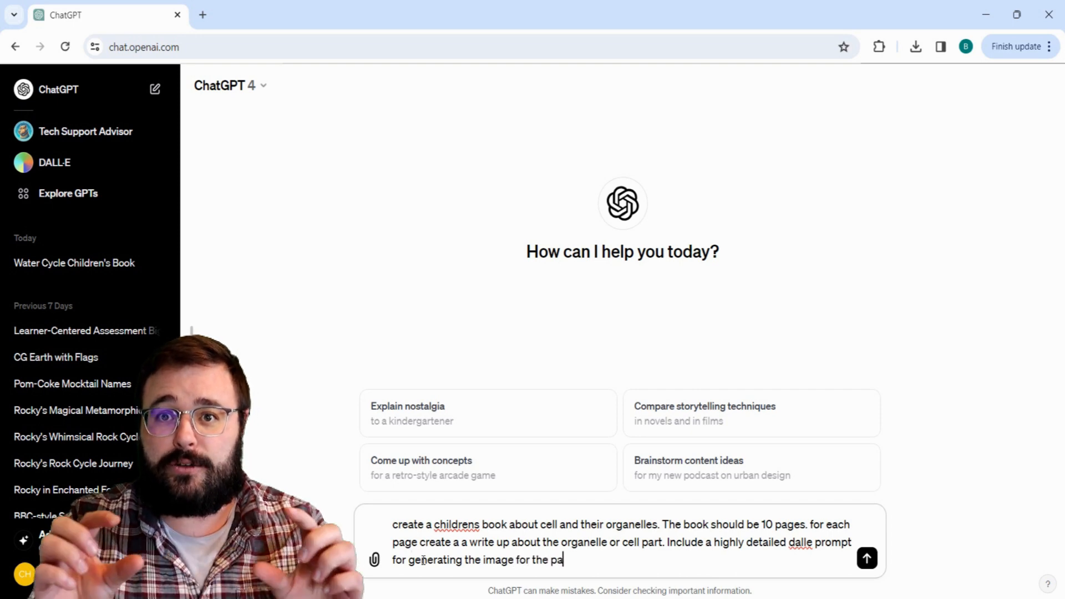
# Request a 10-page children's book about cells and their organelles, with a write-up and a highly detailed DALL-E image prompt for each page
pyautogui.write('ge')
pyautogui.press('Return')
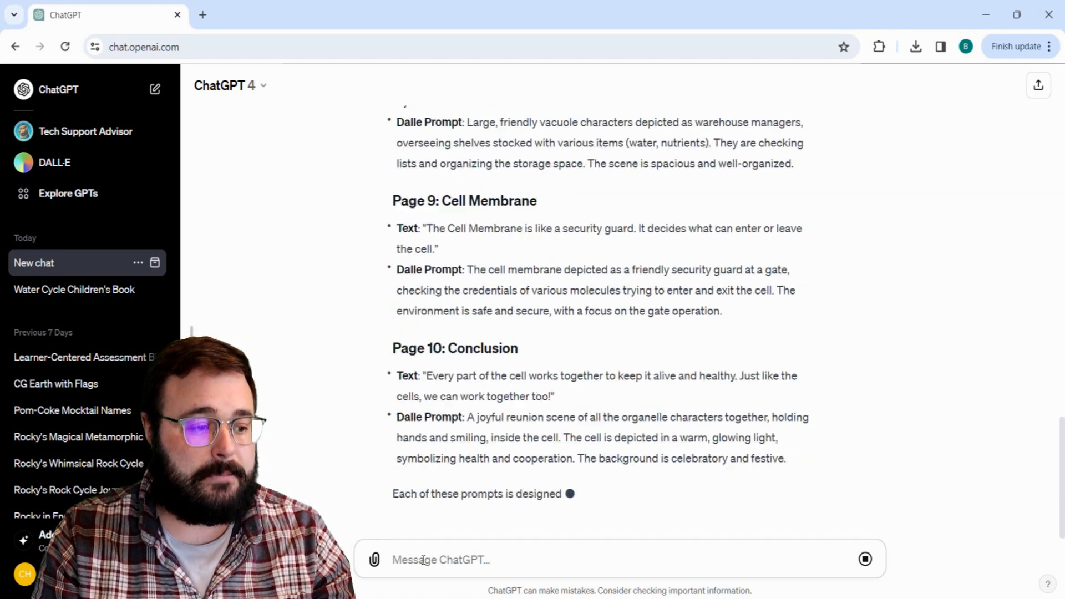
# Ask for images of the first 5 described pages, made 16x9 and all in the same illustration style
pyautogui.write('Can you please generate images for the first 5 pages that you described? make the 16x9')
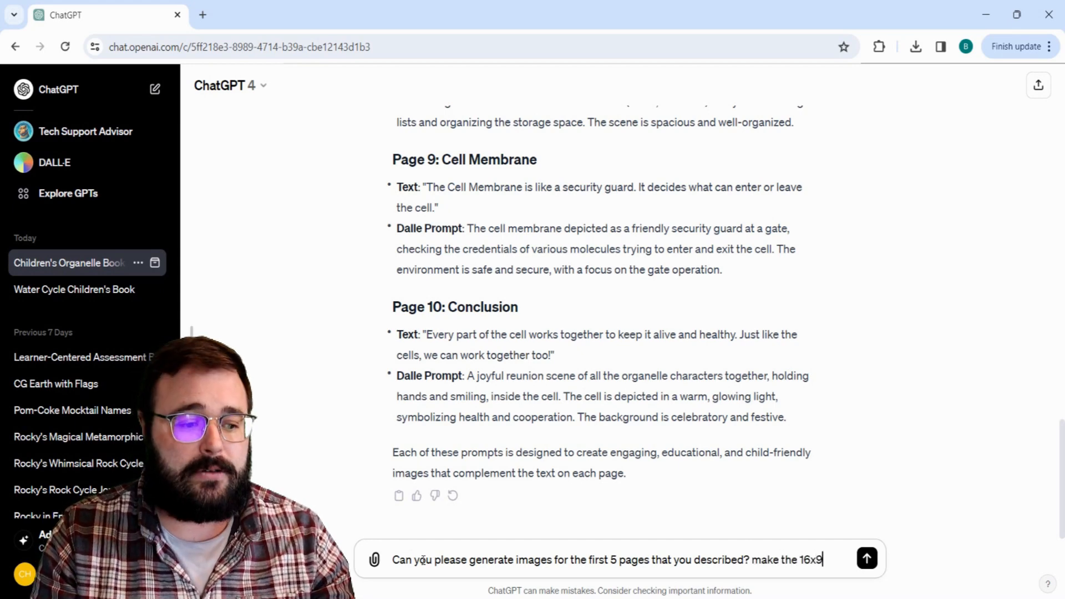
pyautogui.write('all')
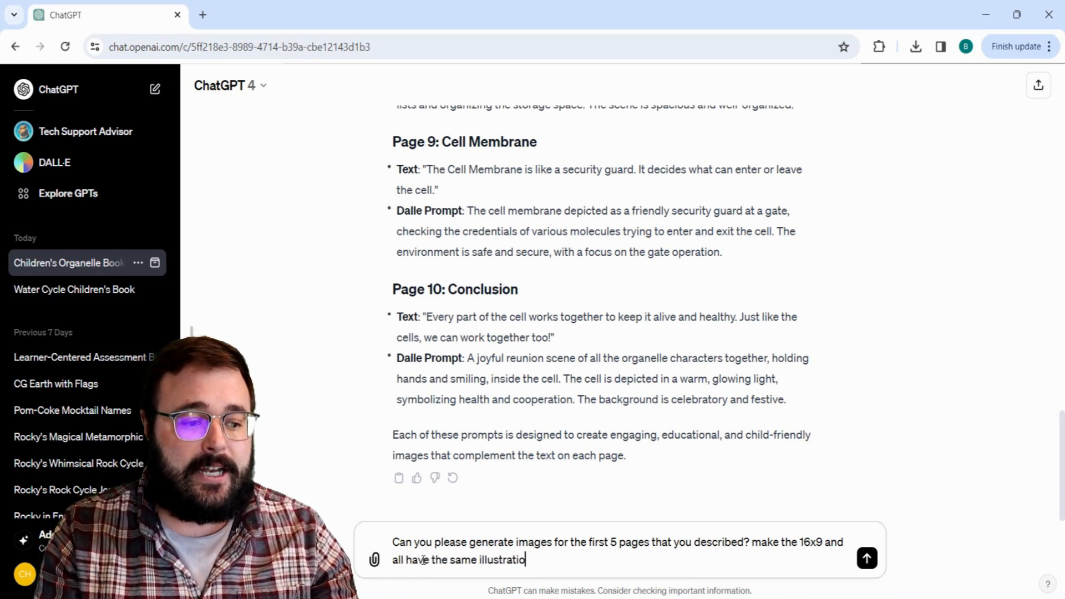
pyautogui.write('have the same illustration sty')
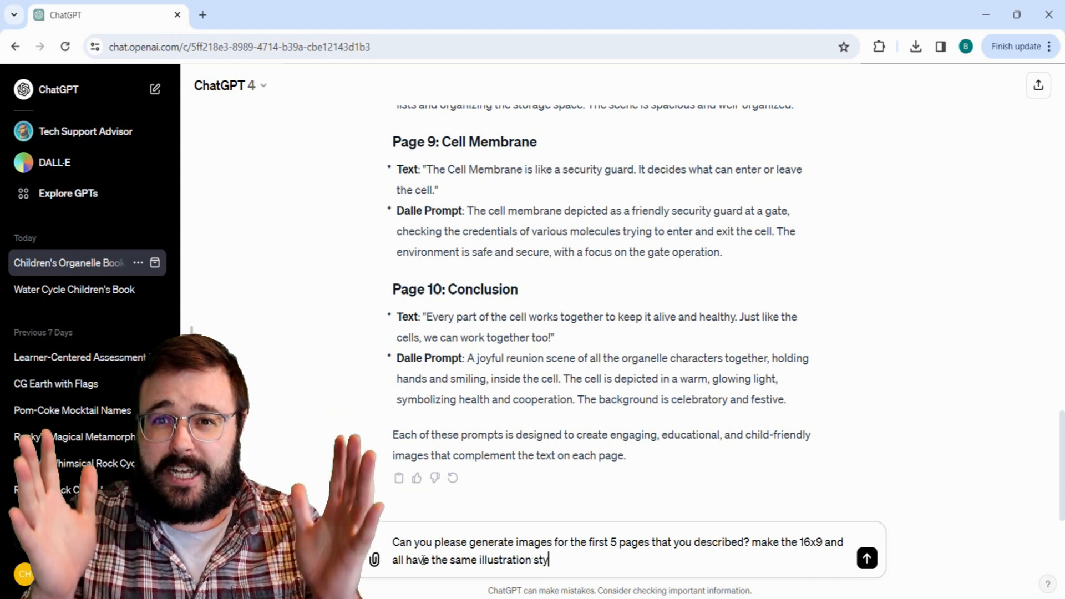
pyautogui.write('le')
pyautogui.press('Return')
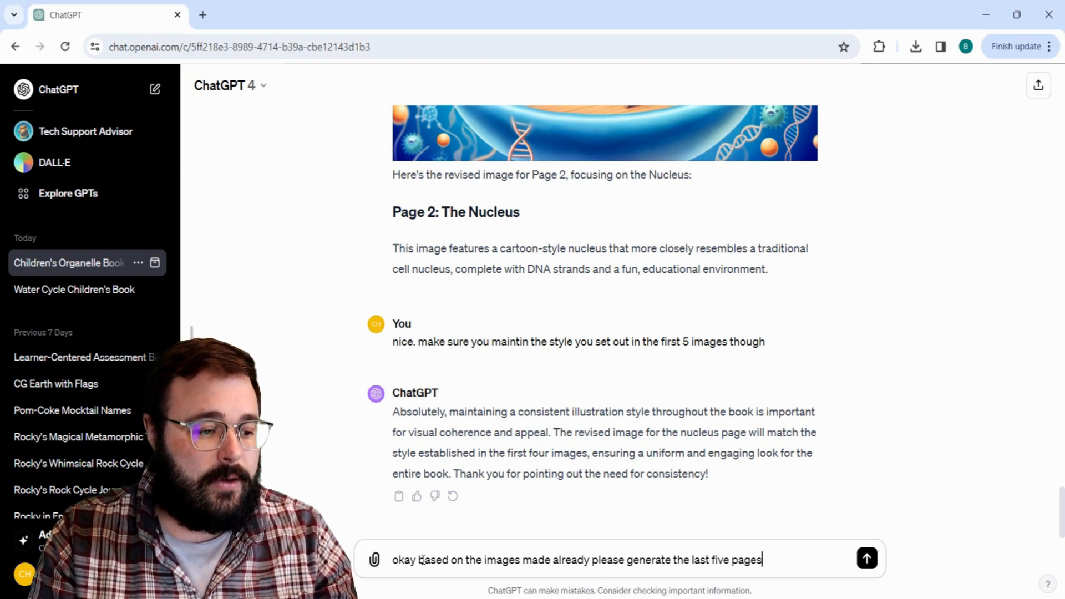
# Request images for the last five pages based on the images already made
pyautogui.press('Return')
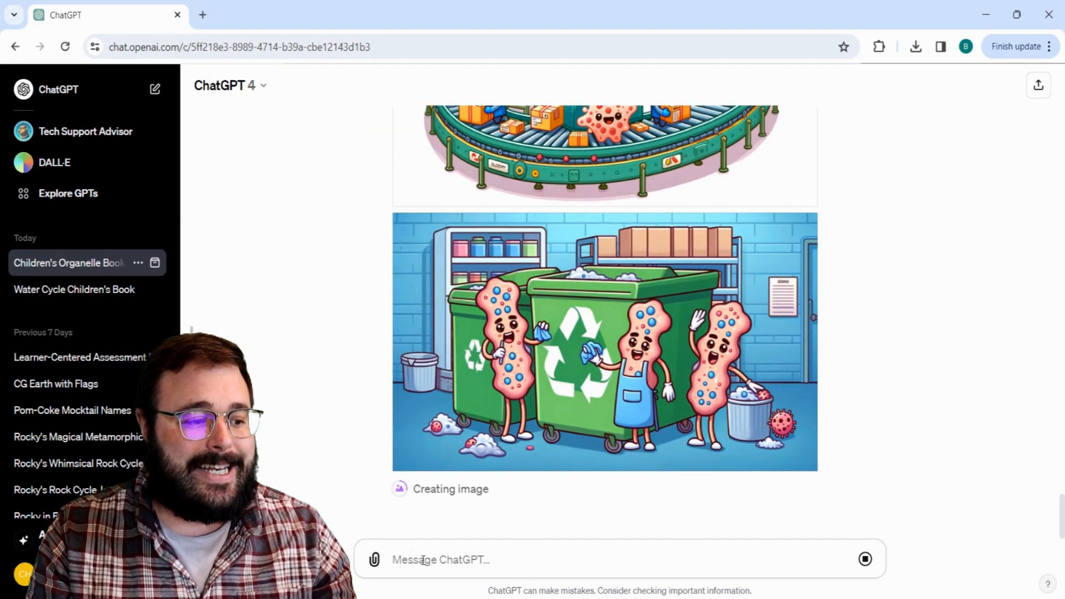
pyautogui.scroll(15, 397, 335)
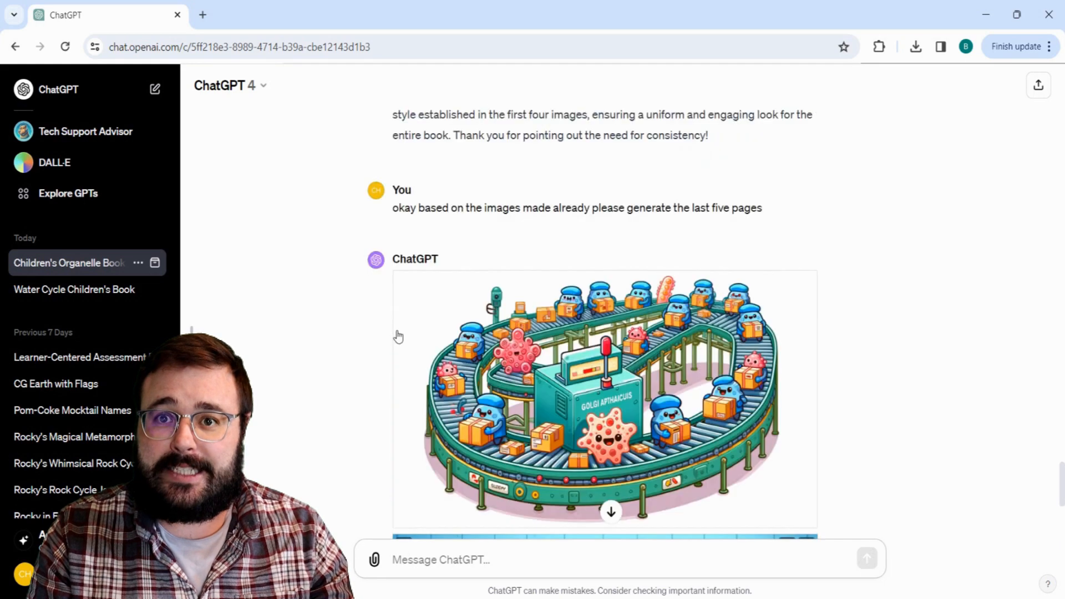
# Download the image of mitochondria running on treadmills and attach it to a new chat message
pyautogui.scroll(20, 399, 336)
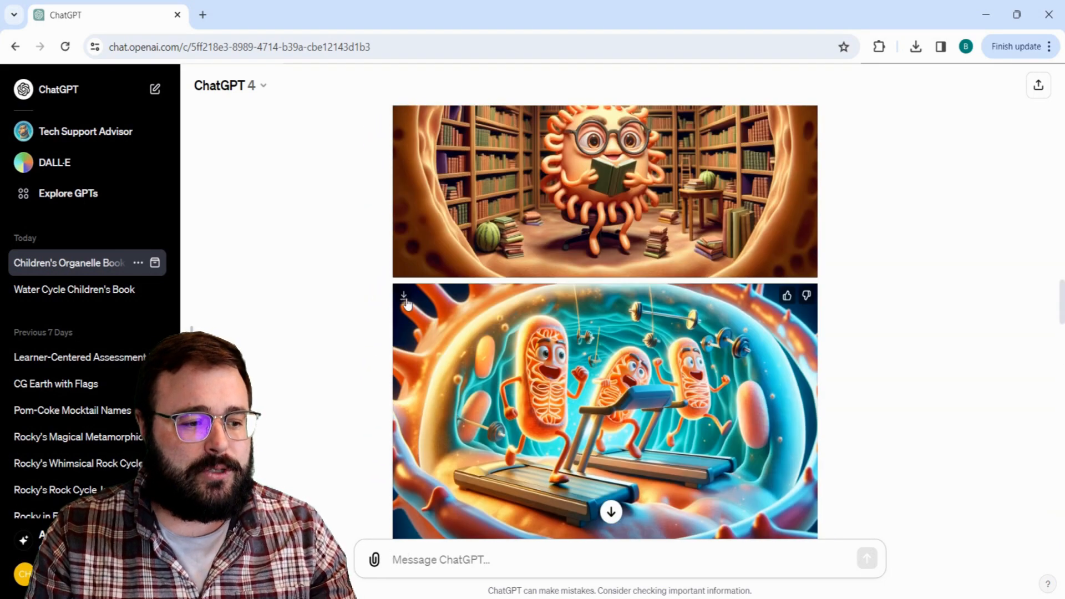
pyautogui.click(404, 297)
pyautogui.scroll(-15, 407, 304)
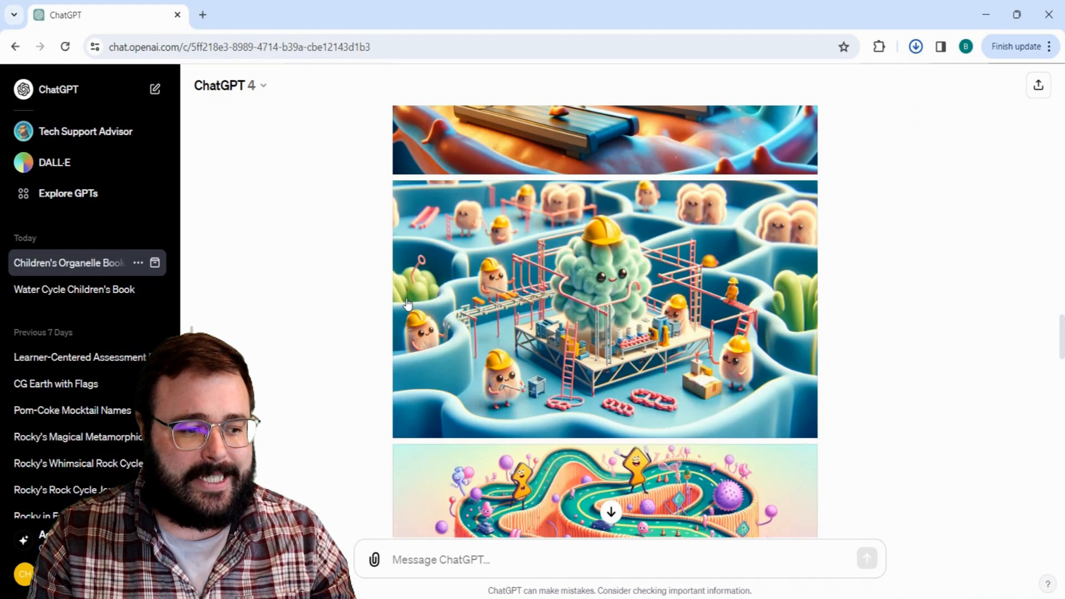
pyautogui.scroll(-9, 405, 303)
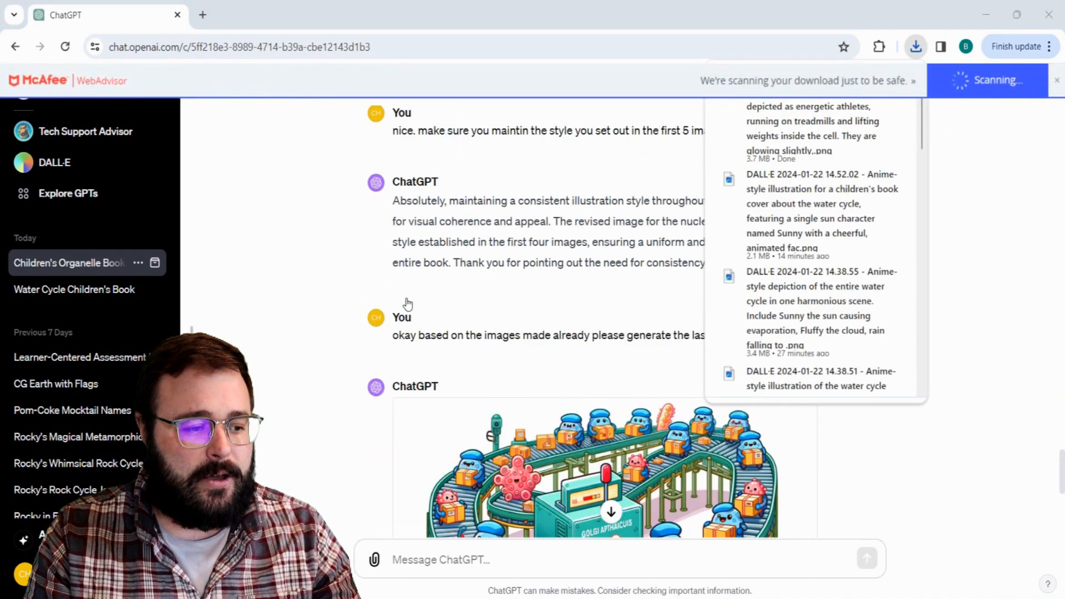
pyautogui.click(379, 560)
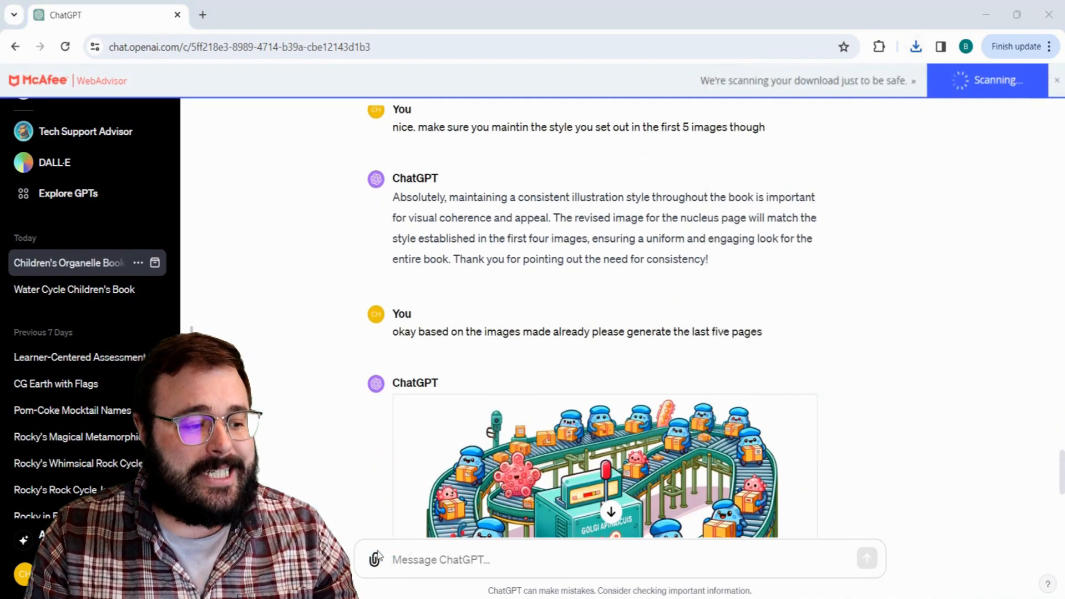
pyautogui.click(164, 155)
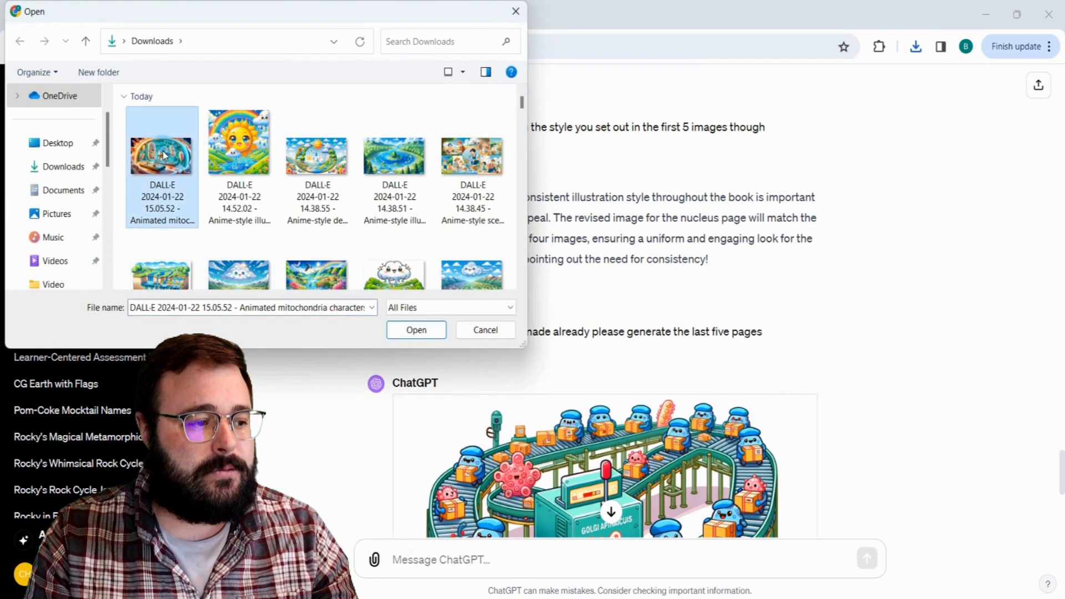
pyautogui.click(426, 335)
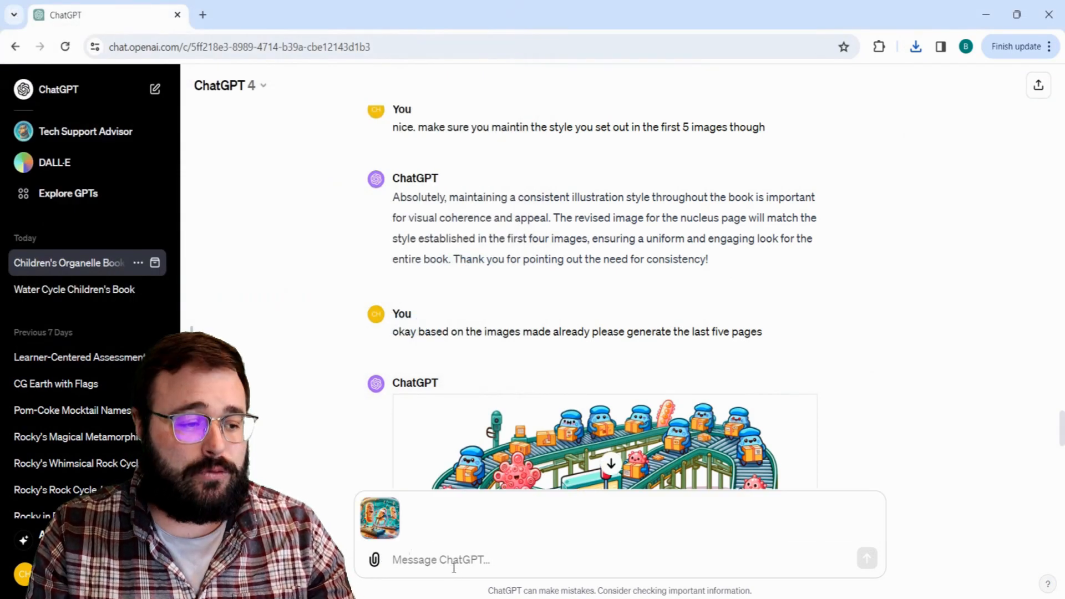
# Send the message "The last five images should have a style like the attached image" with the attachment
pyautogui.write('The la')
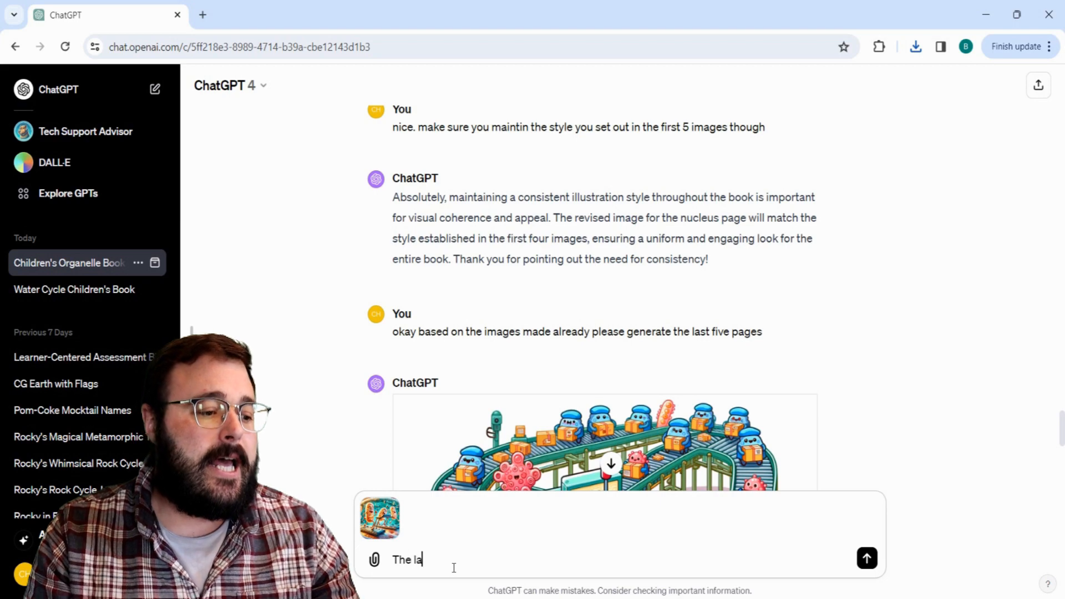
pyautogui.write('st five images should have a style like the attached ')
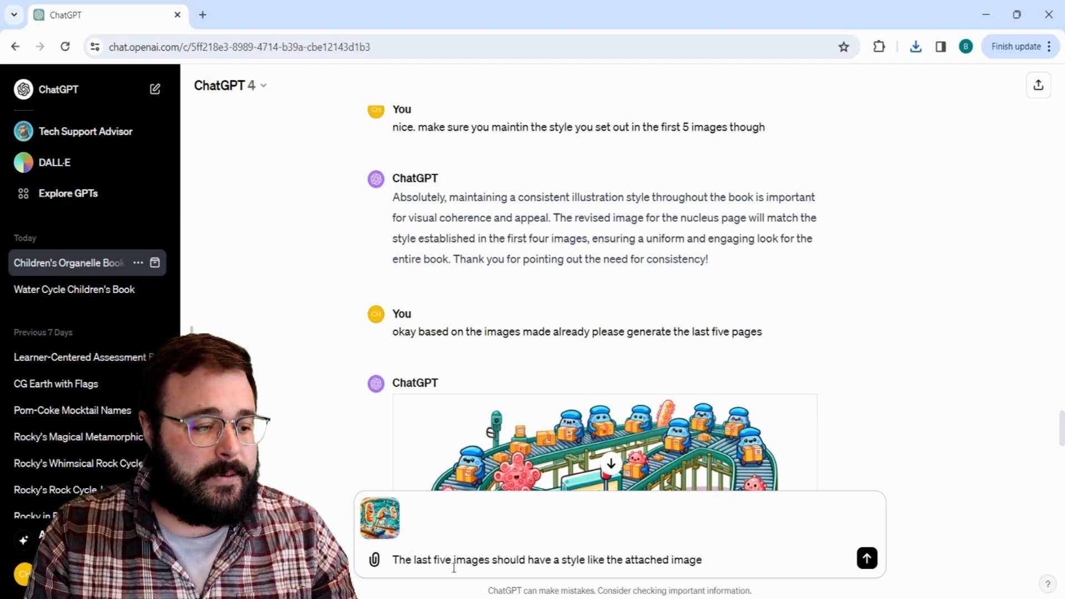
pyautogui.write('image')
pyautogui.press('Return')
pyautogui.scroll(-10, 555, 400)
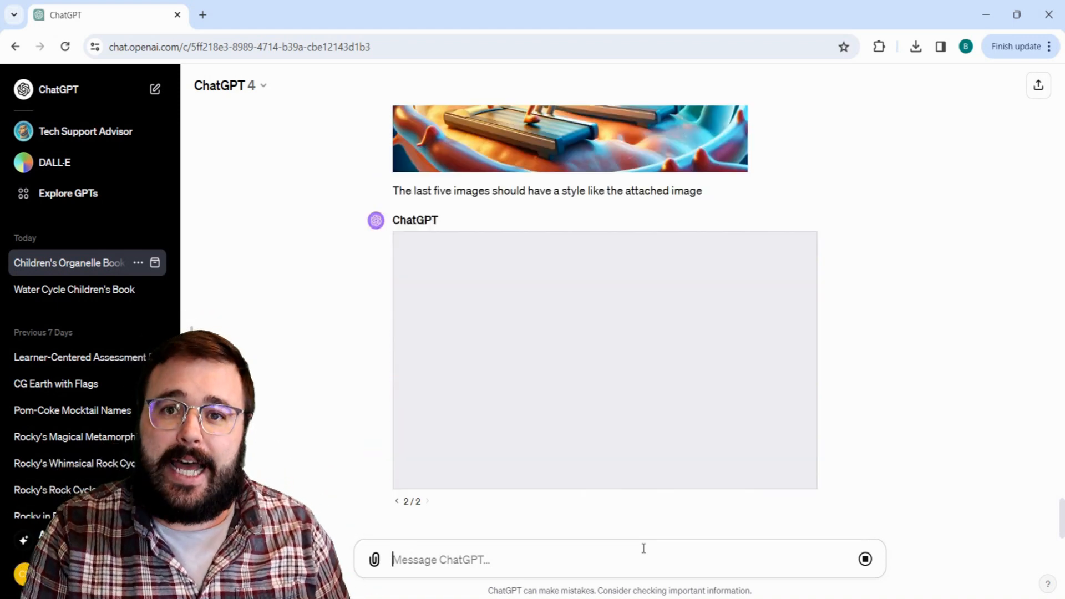
# Ask "what is that?" about the generated warehouse image and read the explanation
pyautogui.write('what is that?')
pyautogui.hotkey('shift', 'Return')
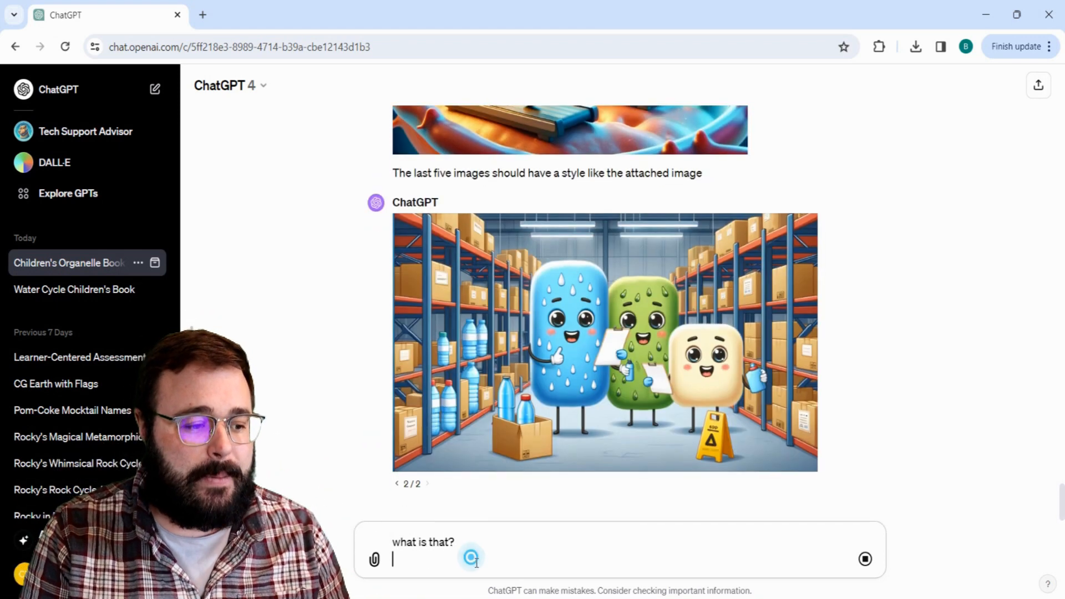
pyautogui.click(866, 559)
pyautogui.click(867, 559)
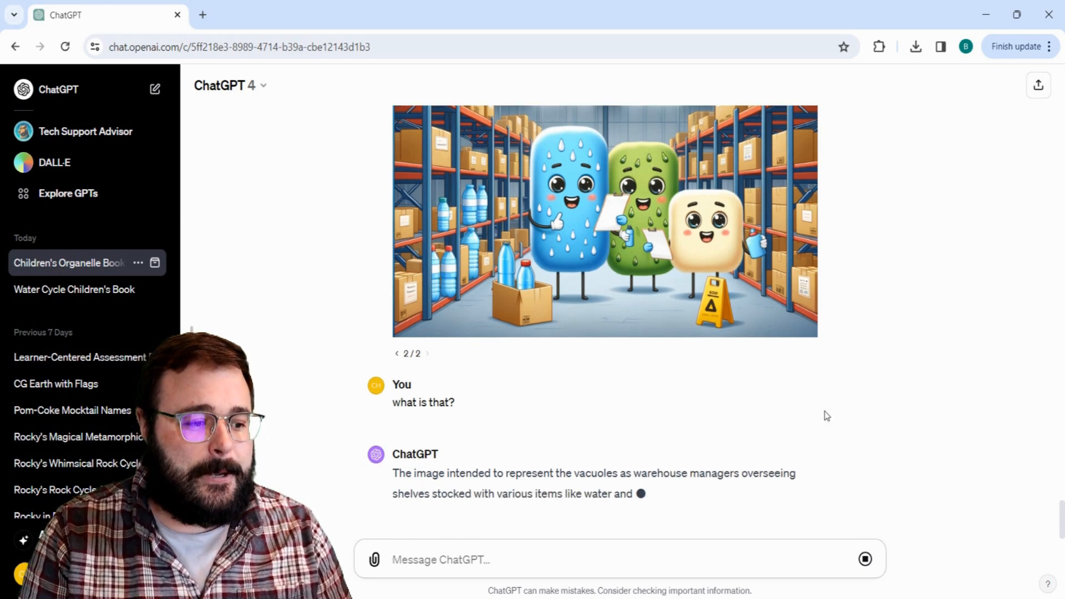
pyautogui.scroll(1, 750, 412)
pyautogui.scroll(-1, 750, 412)
pyautogui.scroll(-2, 750, 412)
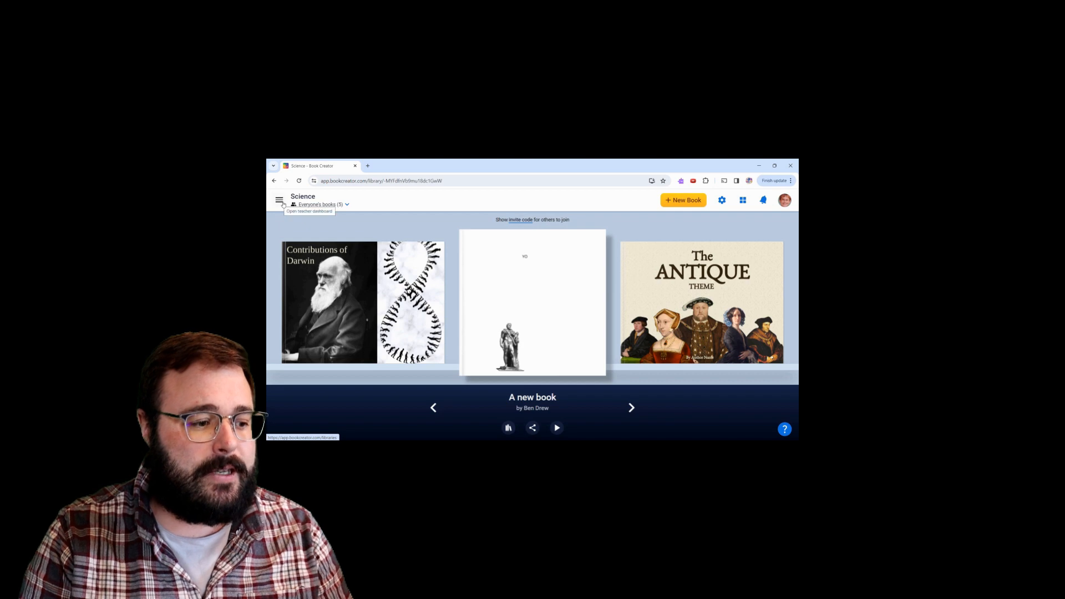
# In Book Creator, create a new blank 4:3 landscape book and go to page 2
pyautogui.click(683, 204)
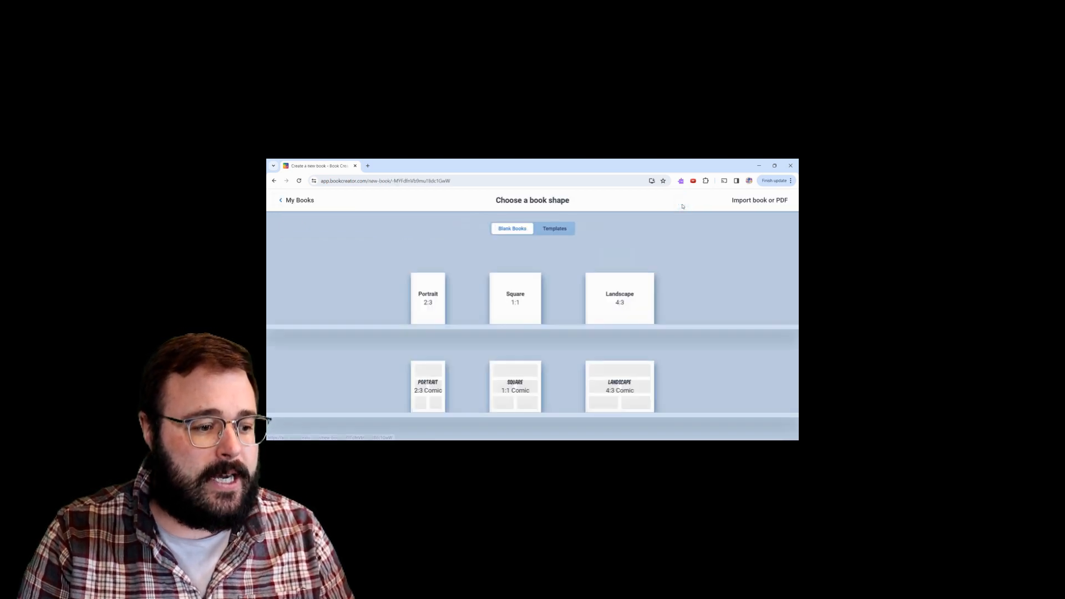
pyautogui.click(627, 304)
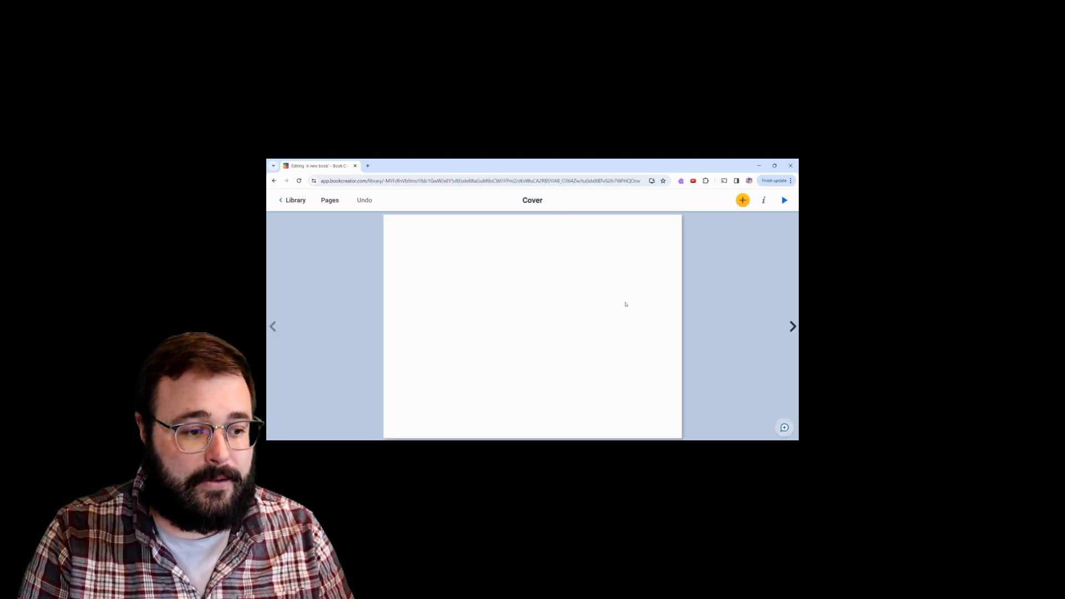
pyautogui.click(792, 327)
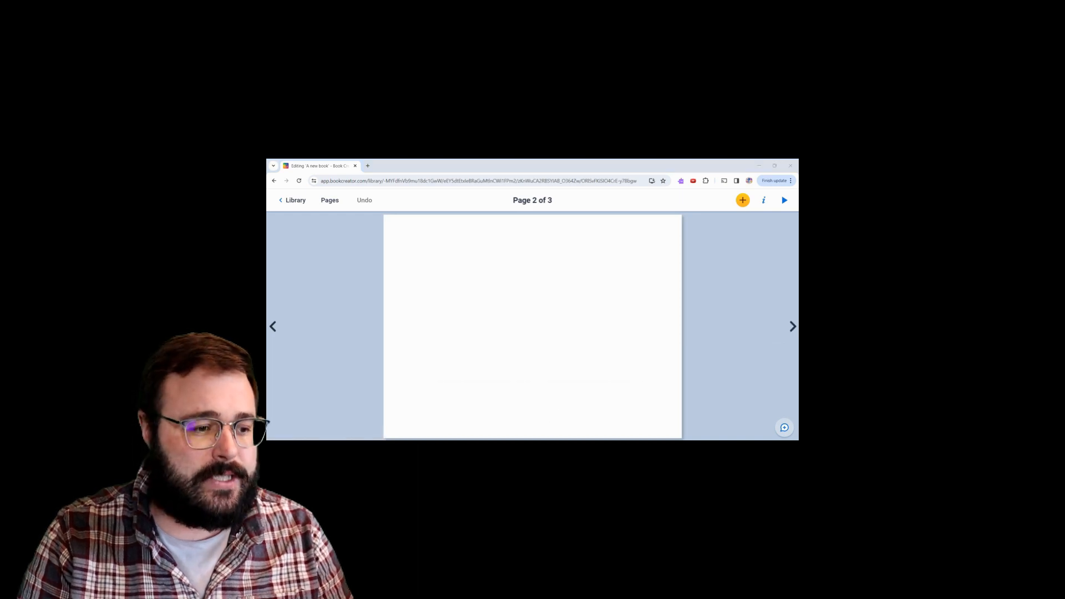
pyautogui.click(630, 412)
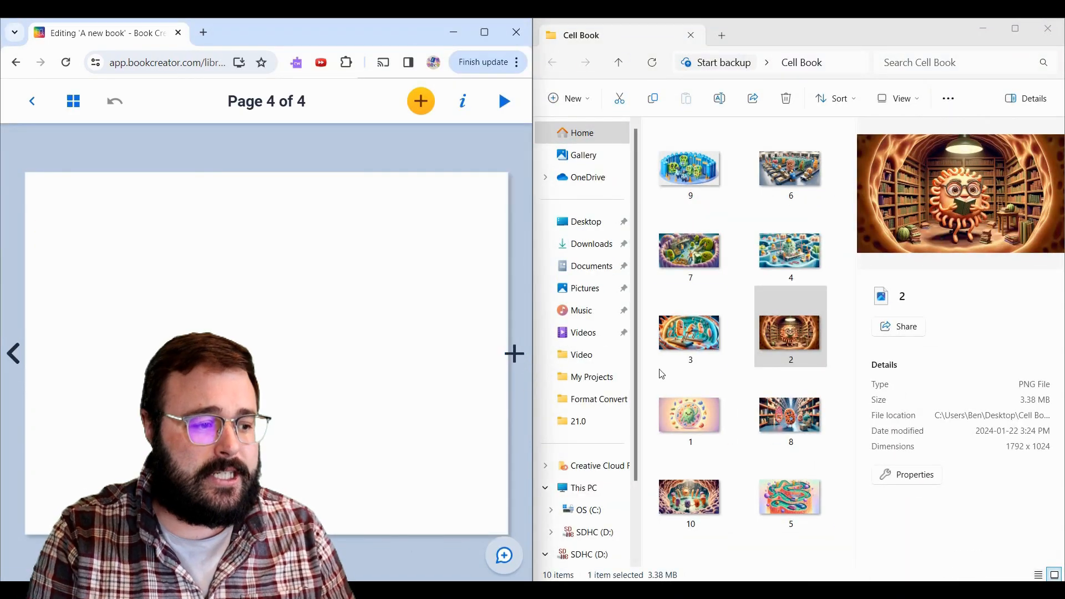
# Place images 3, 4, 5 and 6 from the Cell Book folder on consecutive pages starting at page 4, adding pages as needed
pyautogui.moveTo(689, 334); pyautogui.dragTo(300, 328)
pyautogui.click(515, 354)
pyautogui.moveTo(789, 253); pyautogui.dragTo(300, 328)
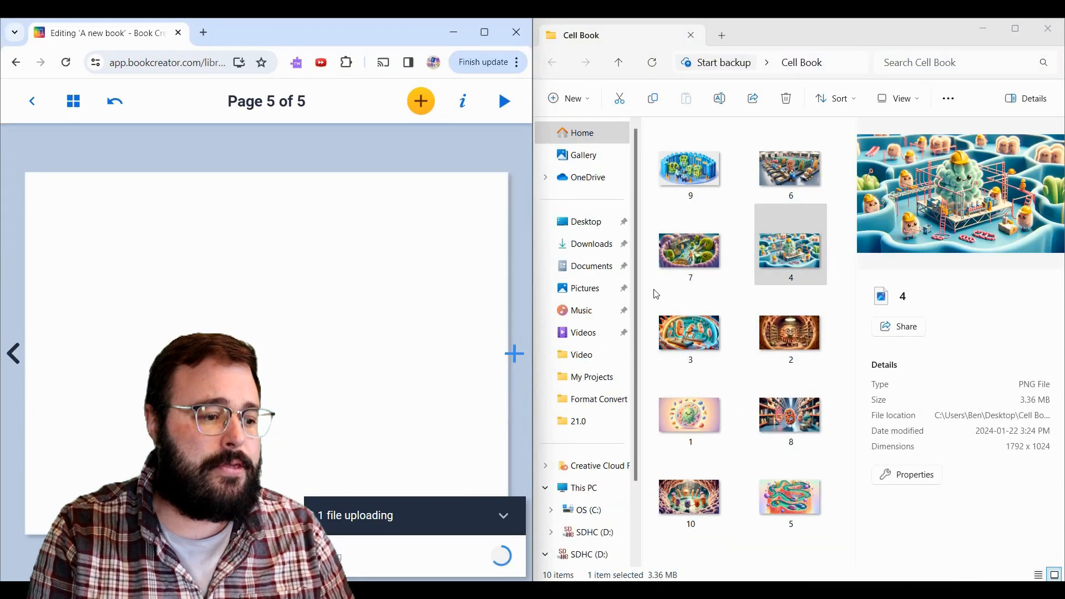
pyautogui.click(515, 354)
pyautogui.moveTo(790, 497); pyautogui.dragTo(299, 327)
pyautogui.click(516, 354)
pyautogui.moveTo(790, 170); pyautogui.dragTo(300, 328)
# Add a new page for each remaining Cell Book image and place the images in order, ending with image 10
pyautogui.click(516, 353)
pyautogui.moveTo(789, 413); pyautogui.dragTo(300, 327)
pyautogui.click(515, 354)
pyautogui.moveTo(689, 169); pyautogui.dragTo(300, 327)
pyautogui.click(515, 354)
pyautogui.moveTo(689, 497); pyautogui.dragTo(345, 376)
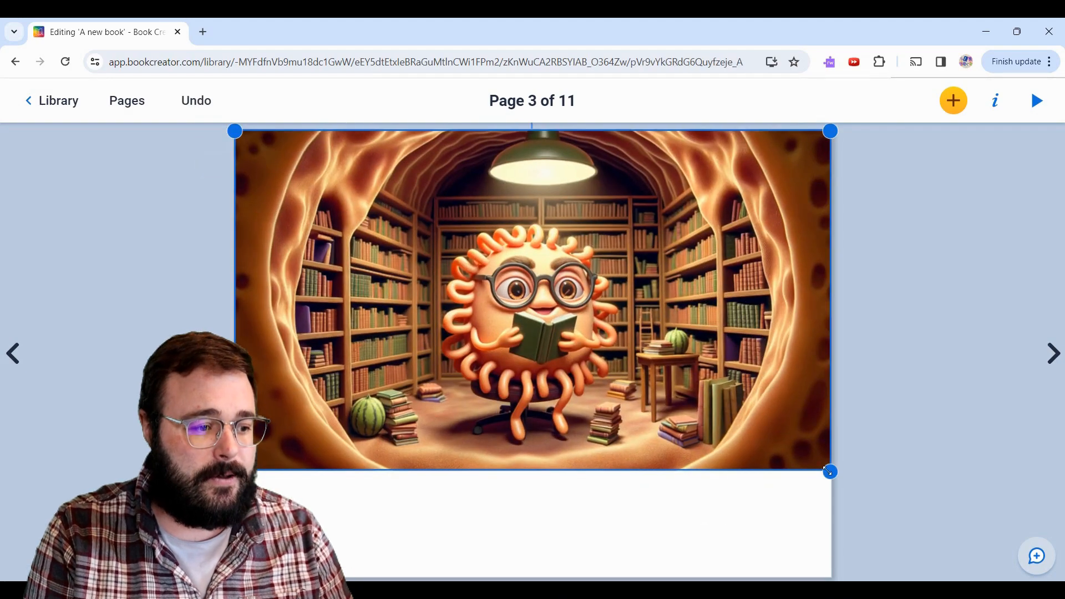
# Fit the images on pages 4 to 7 to the full page width, aligned with the top edge
pyautogui.click(1053, 354)
pyautogui.moveTo(454, 336); pyautogui.dragTo(442, 270)
pyautogui.click(1053, 354)
pyautogui.click(1053, 353)
pyautogui.click(1054, 353)
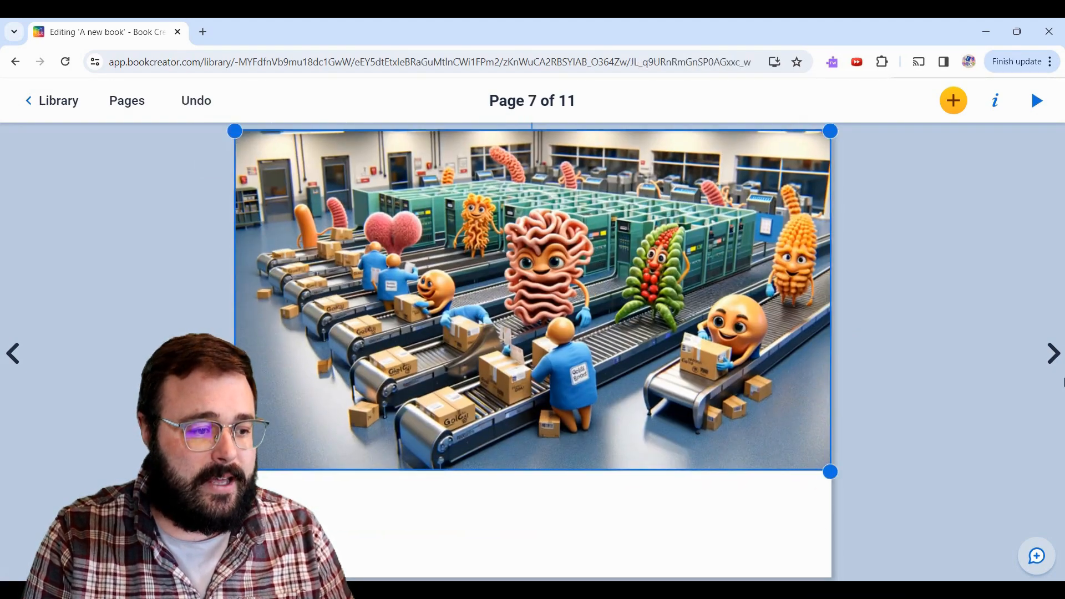
# Copy the quoted text of "Page 1: Introduction to the Cell" from the ChatGPT conversation
pyautogui.click(822, 185)
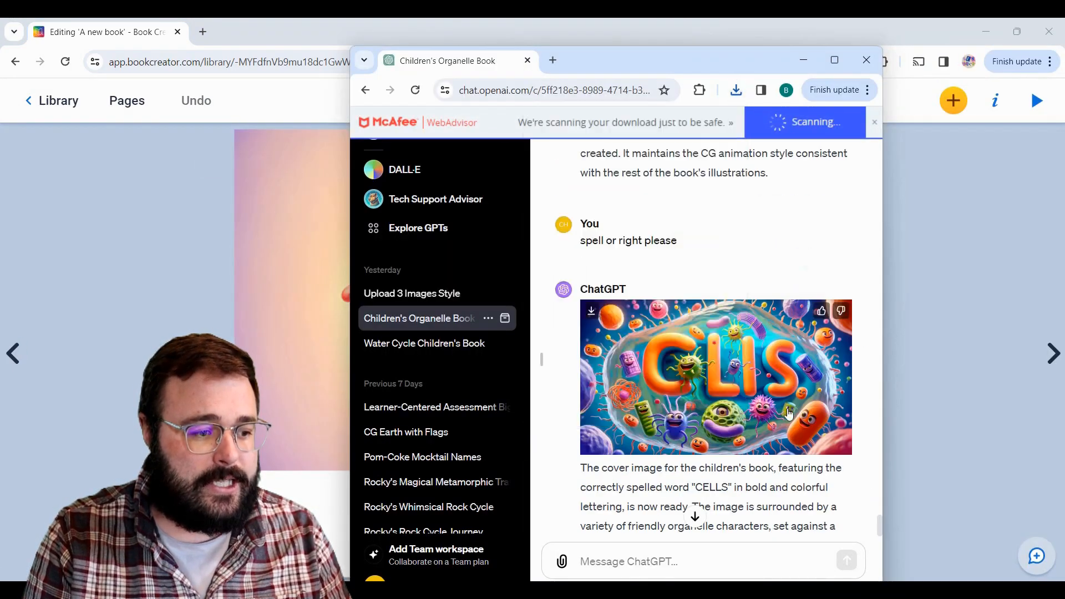
pyautogui.scroll(10, 716, 333)
pyautogui.moveTo(615, 377); pyautogui.dragTo(724, 421)
pyautogui.hotkey('ctrl', 'c')
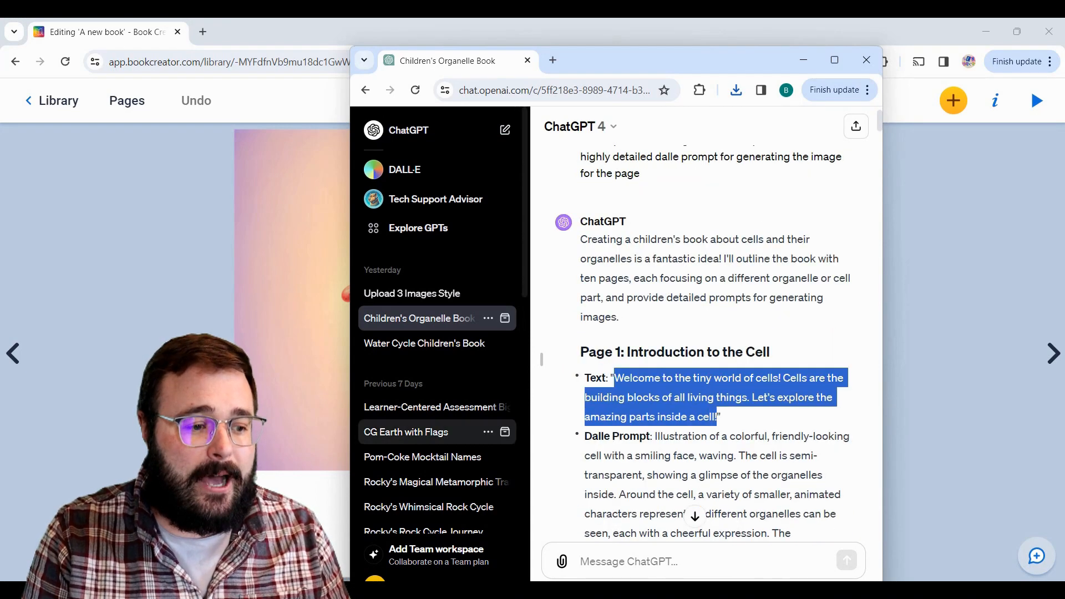
# Add the copied introduction as a text box on page 2, placed below the image and stretched across the page width
pyautogui.click(970, 183)
pyautogui.click(954, 101)
pyautogui.click(887, 305)
pyautogui.hotkey('ctrl', 'v')
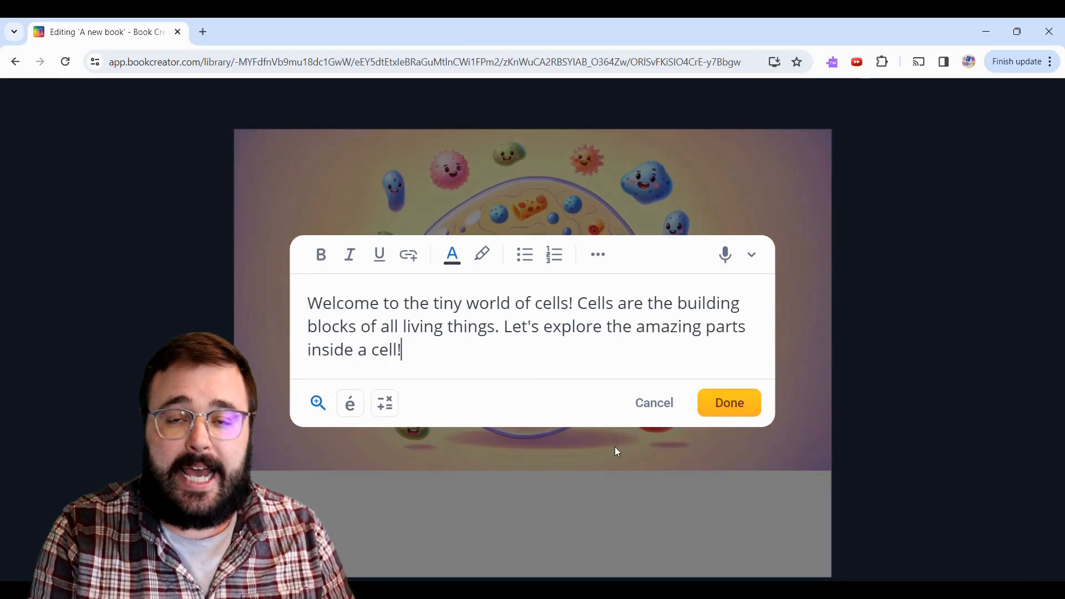
pyautogui.click(741, 407)
pyautogui.moveTo(615, 229); pyautogui.dragTo(538, 501)
pyautogui.moveTo(763, 503); pyautogui.dragTo(830, 503)
# Enlarge the page 2 text beyond size 28 and browse the available fonts for it
pyautogui.click(997, 102)
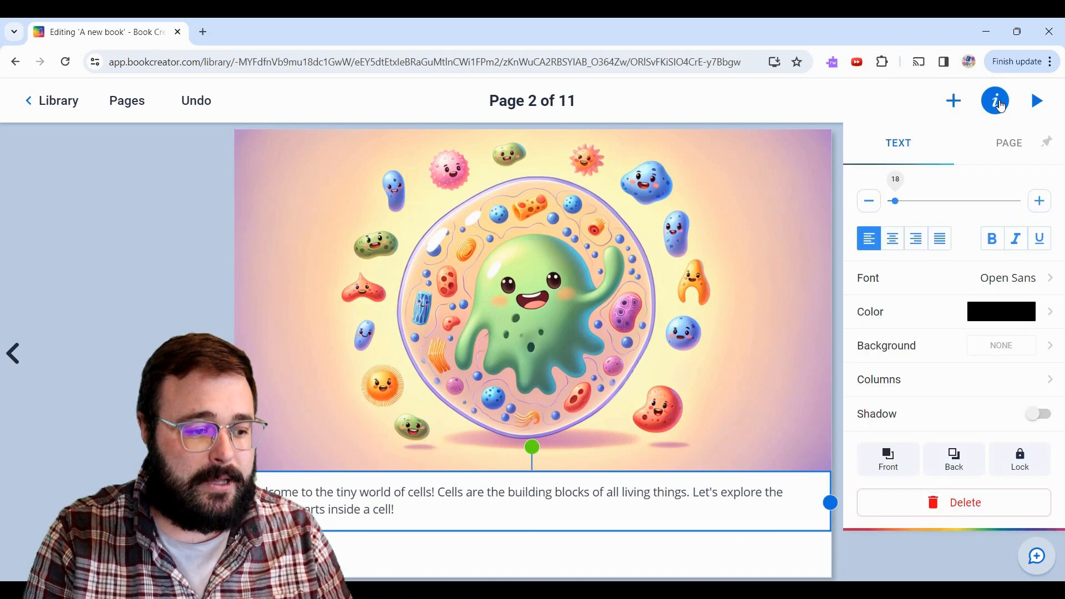
pyautogui.moveTo(902, 203); pyautogui.dragTo(906, 204)
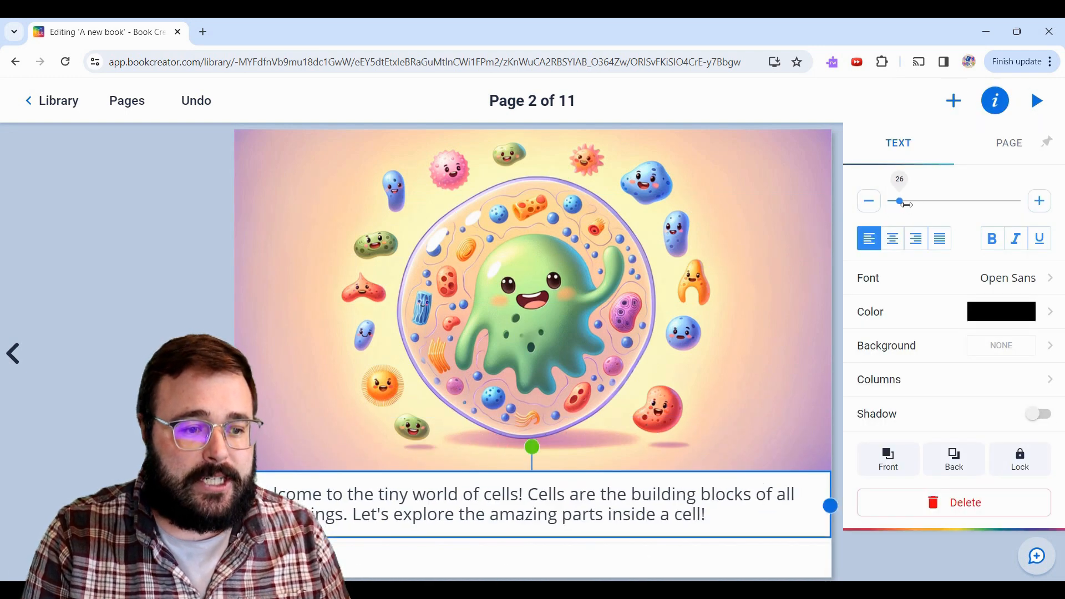
pyautogui.click(1040, 202)
pyautogui.click(1040, 202)
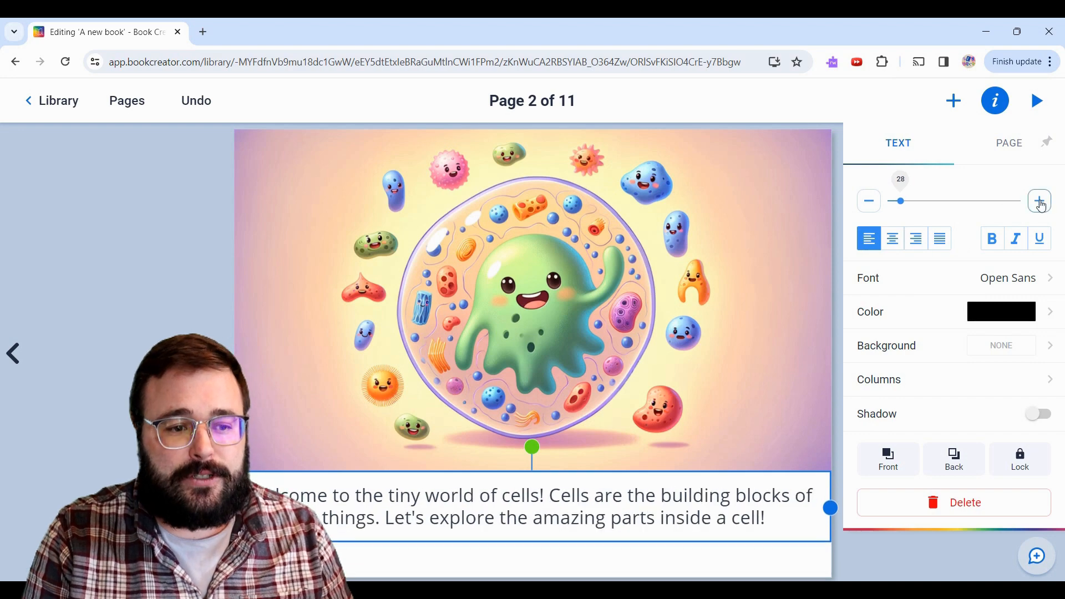
pyautogui.click(1041, 203)
pyautogui.click(1041, 203)
pyautogui.click(958, 284)
pyautogui.scroll(-5, 954, 361)
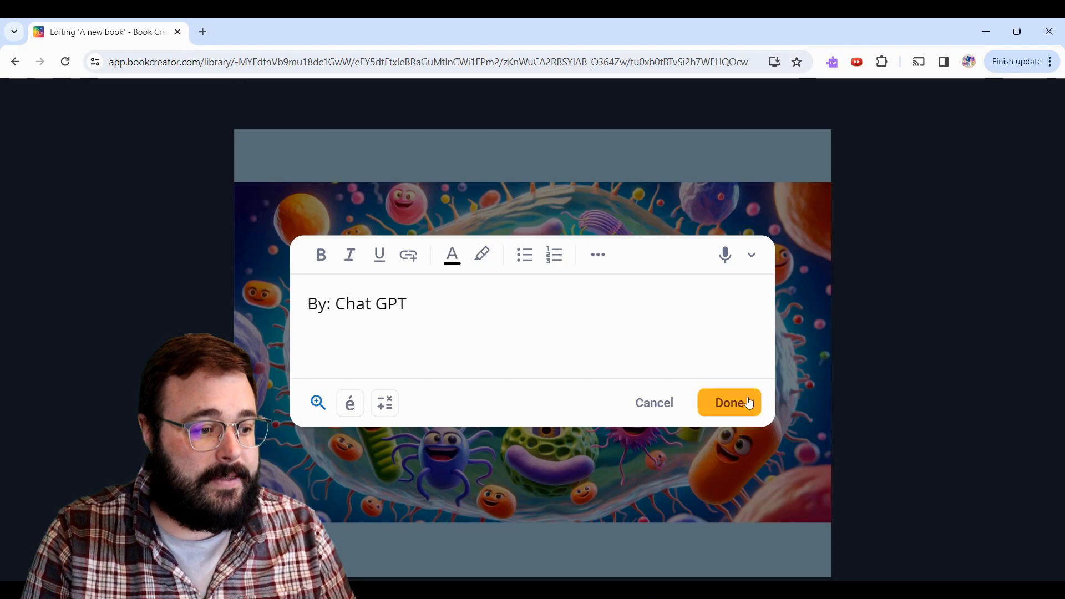
# Add the text "By: Chat GPT" to the book's cover
pyautogui.click(730, 402)
pyautogui.click(958, 273)
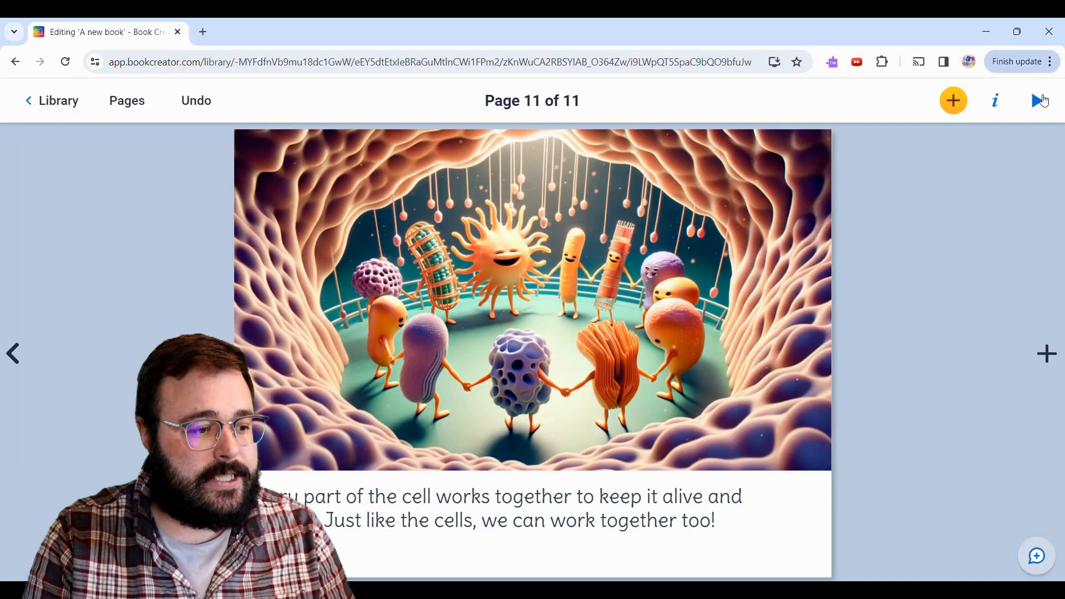
# Open the finished book in reading view
pyautogui.click(1038, 101)
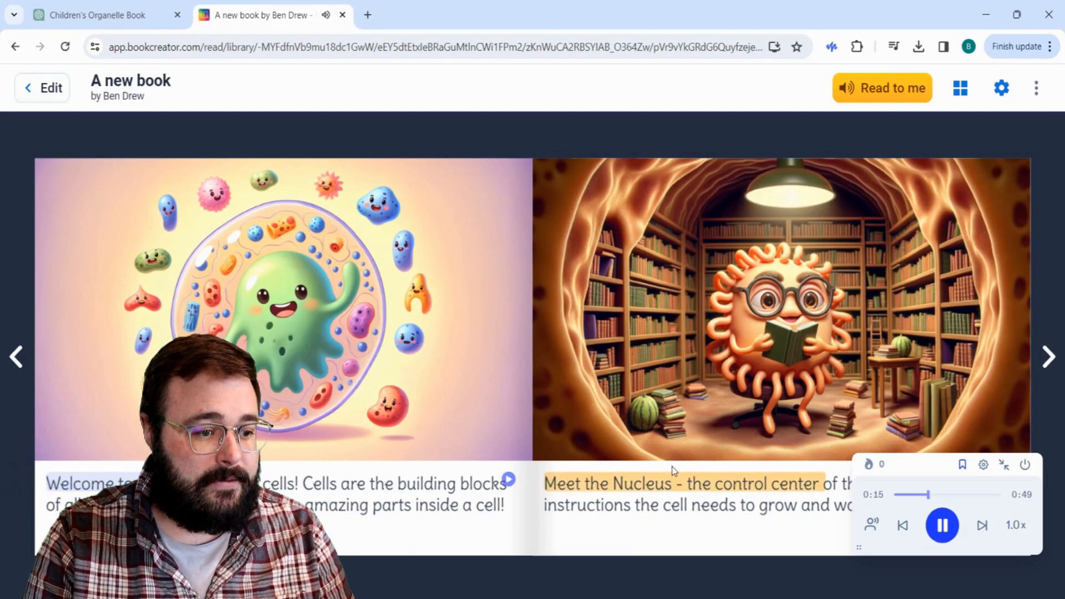
# Move the read-aloud player clear of the page text and page through the organelle book past the lysosome and vacuole spread, listening to the narration
pyautogui.moveTo(932, 465); pyautogui.dragTo(701, 59)
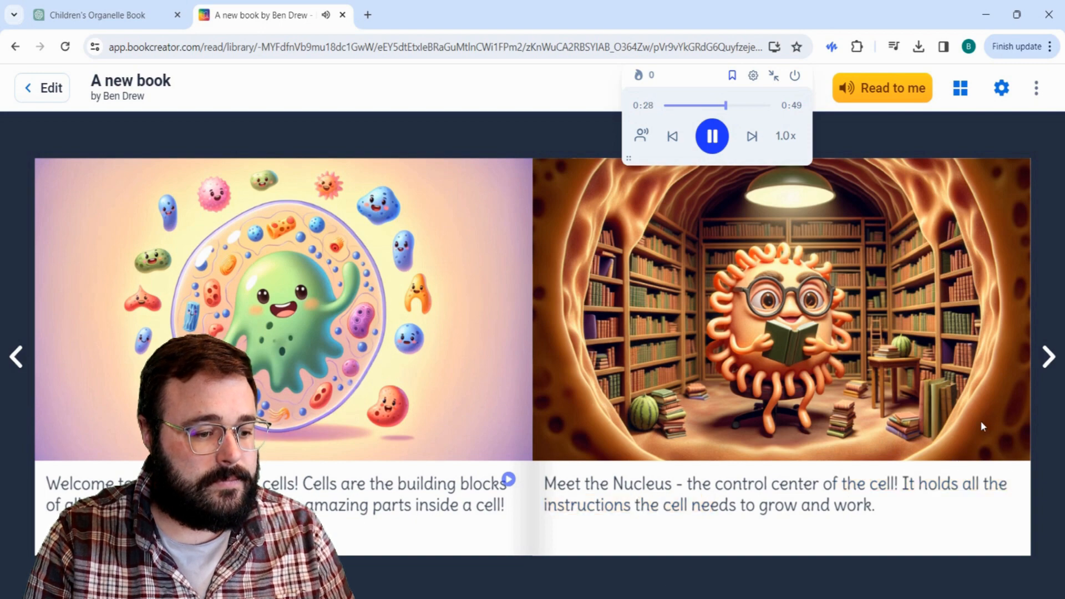
pyautogui.click(1058, 368)
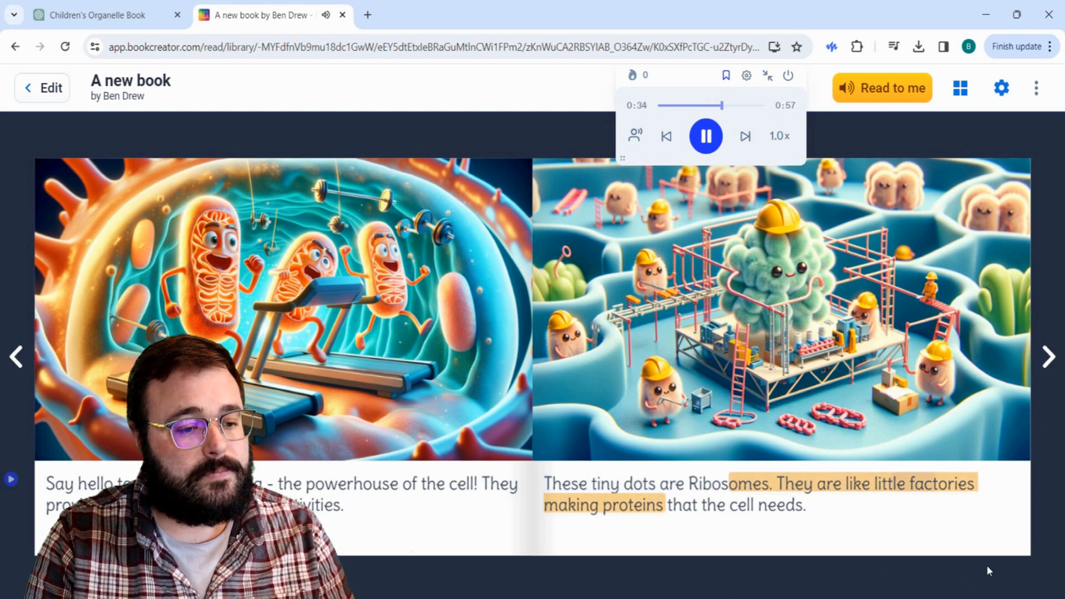
pyautogui.click(1048, 358)
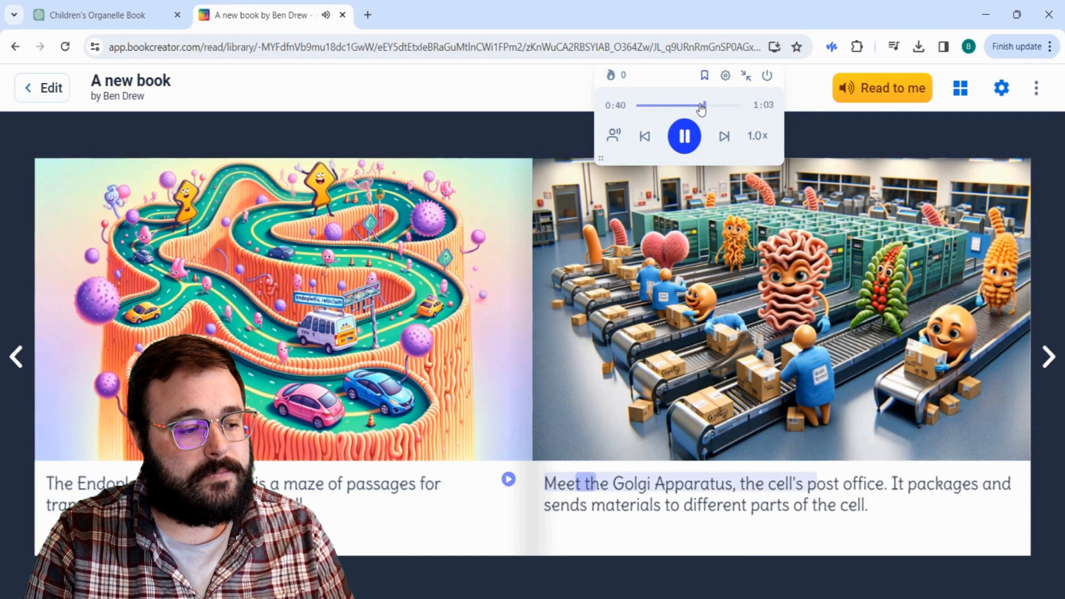
pyautogui.click(688, 137)
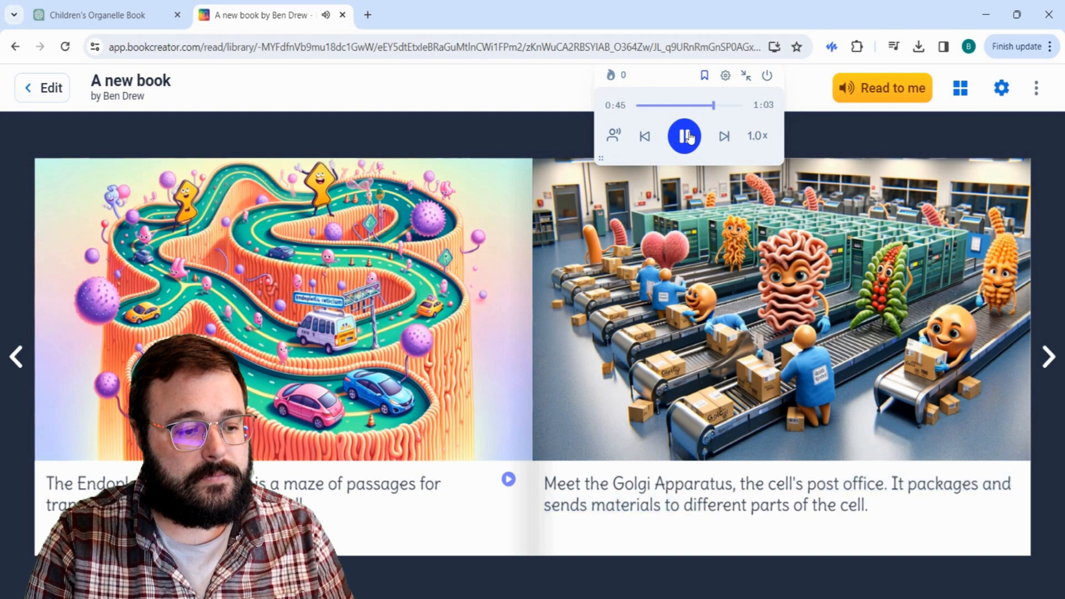
pyautogui.click(1048, 358)
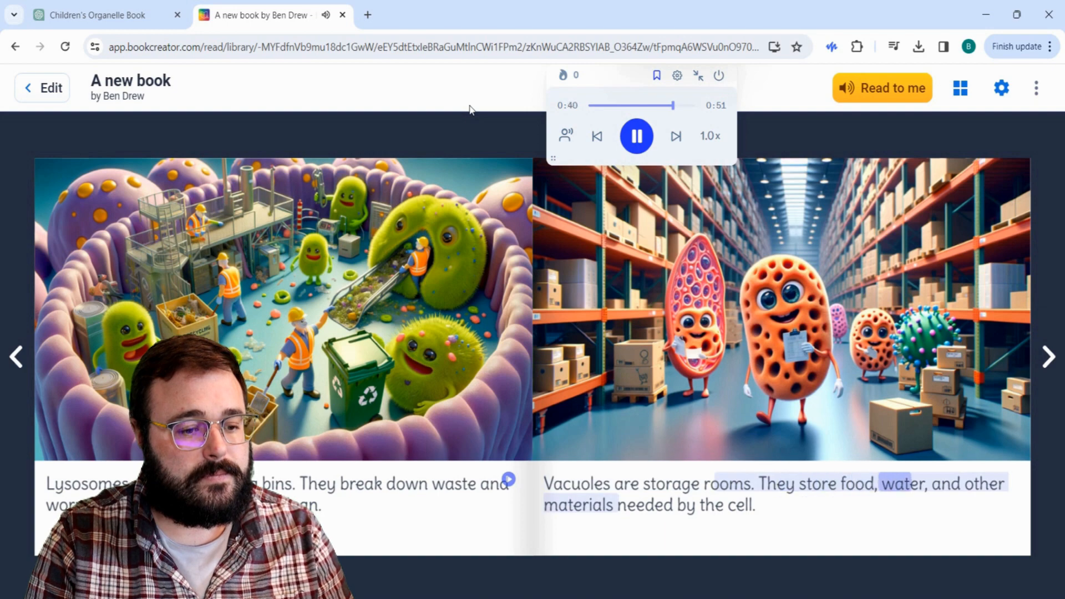
pyautogui.click(647, 138)
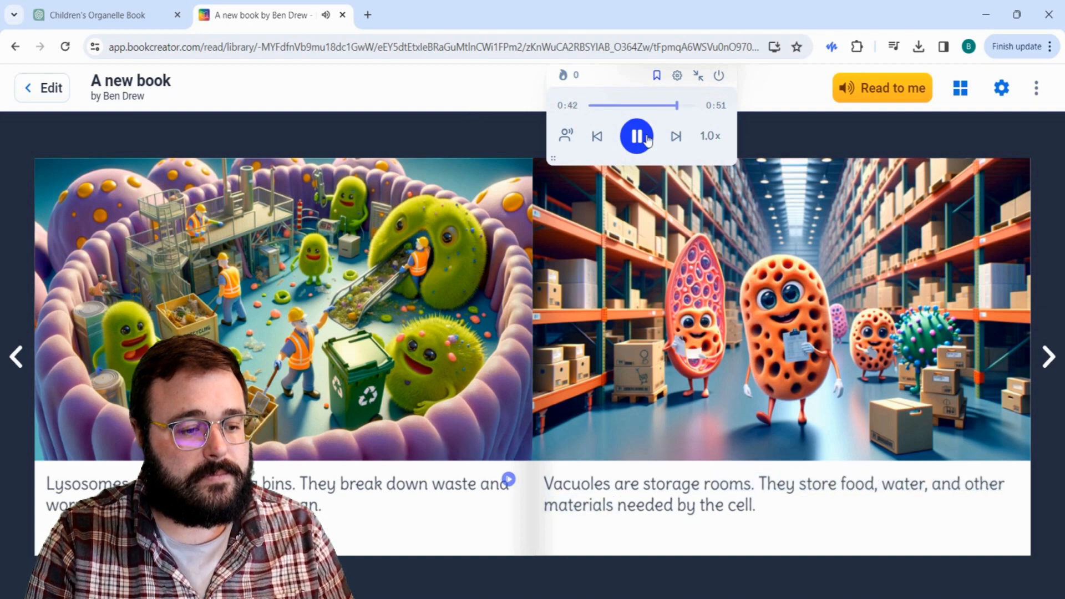
pyautogui.click(1049, 356)
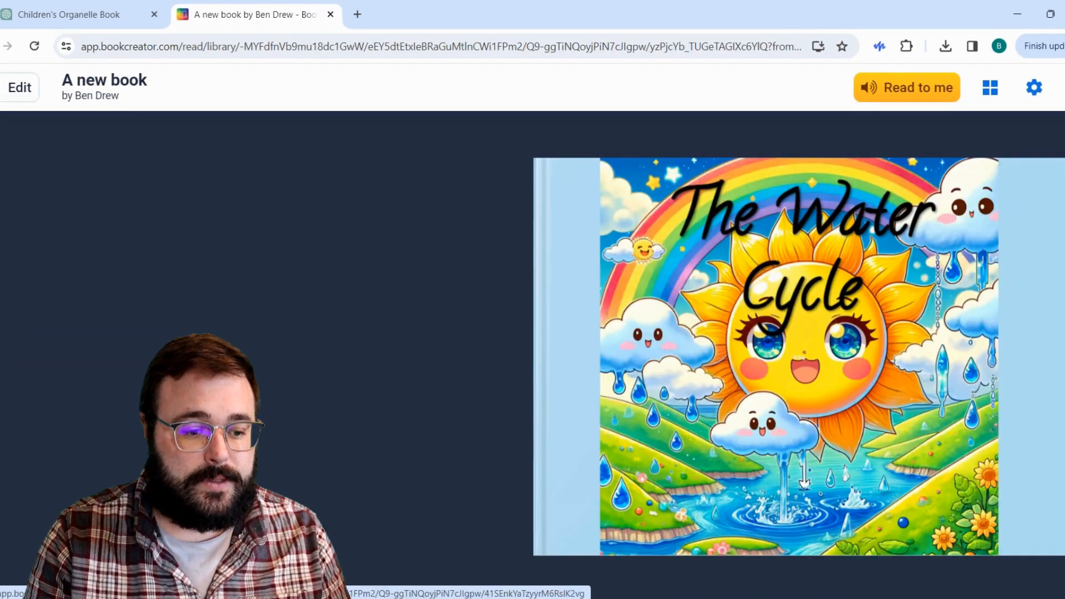
# Page through the example book "The Water Cycle" from its cover to the closing spread on the never-ending water cycle
pyautogui.click(804, 483)
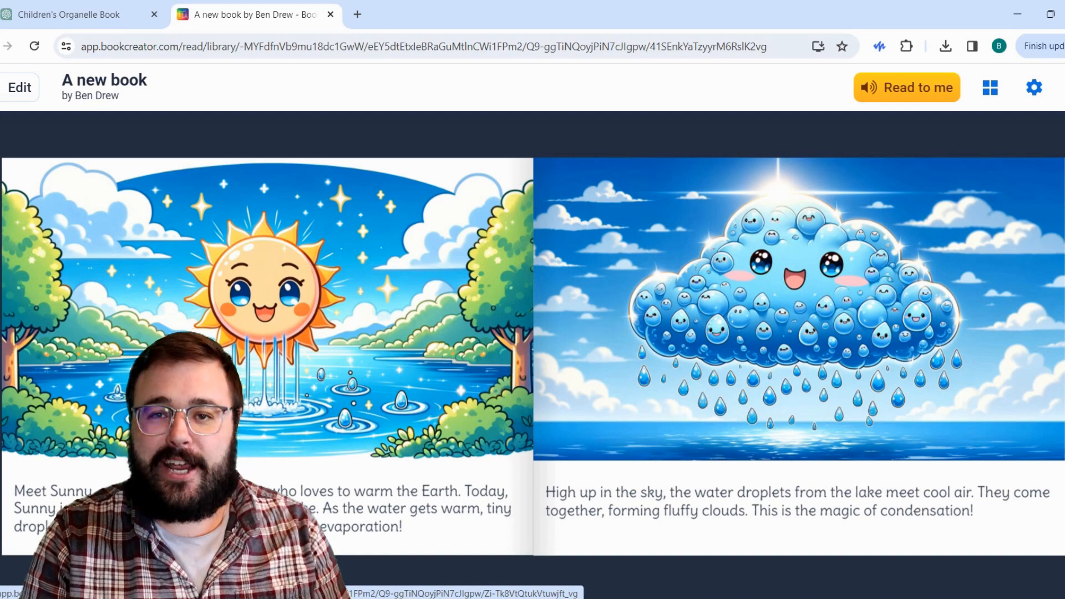
pyautogui.click(804, 483)
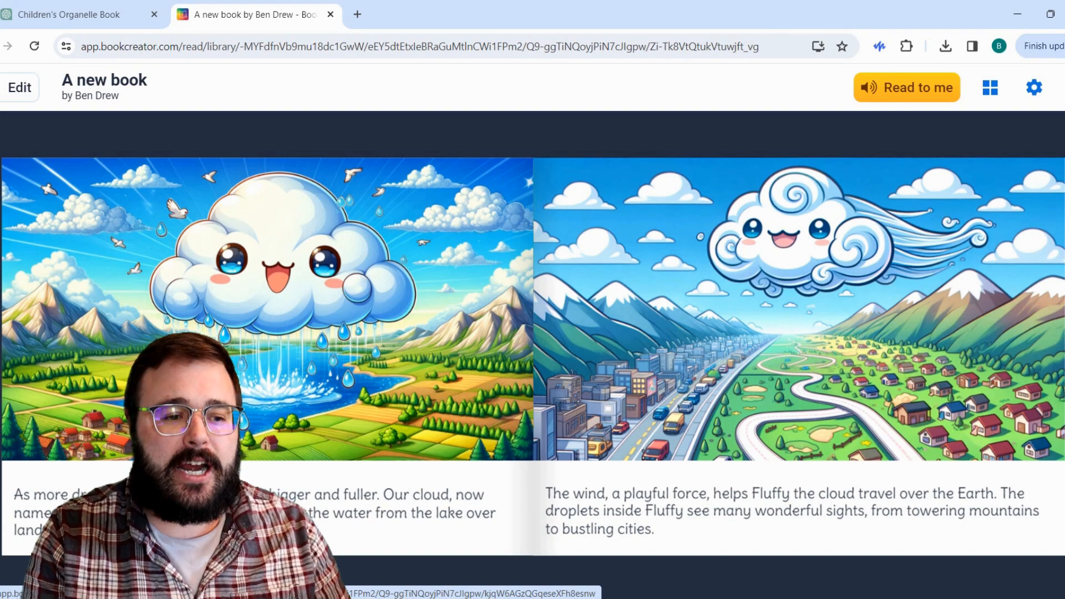
pyautogui.click(804, 482)
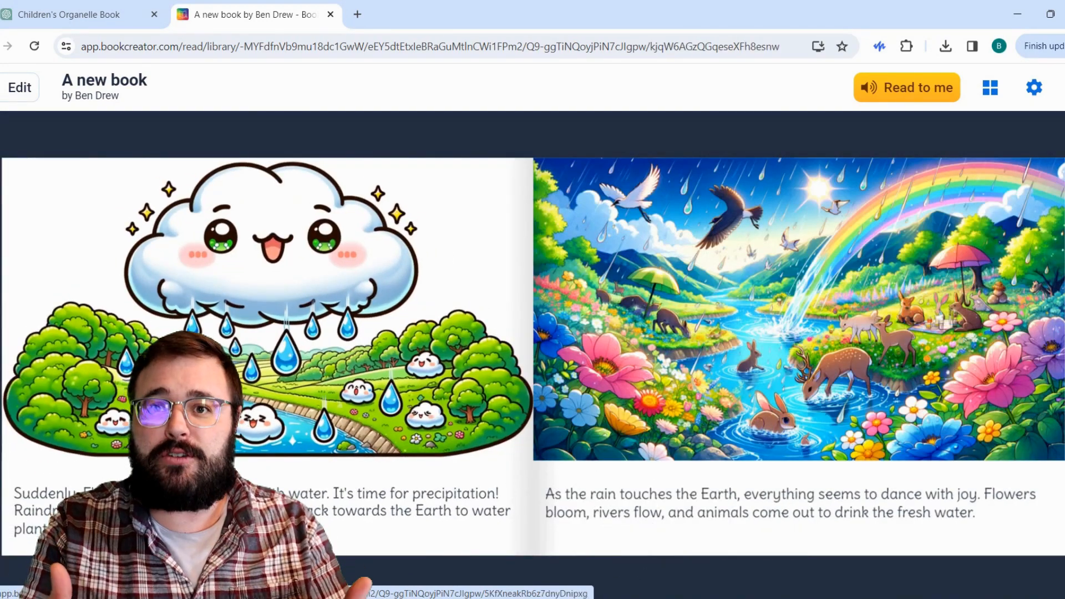
pyautogui.click(1063, 357)
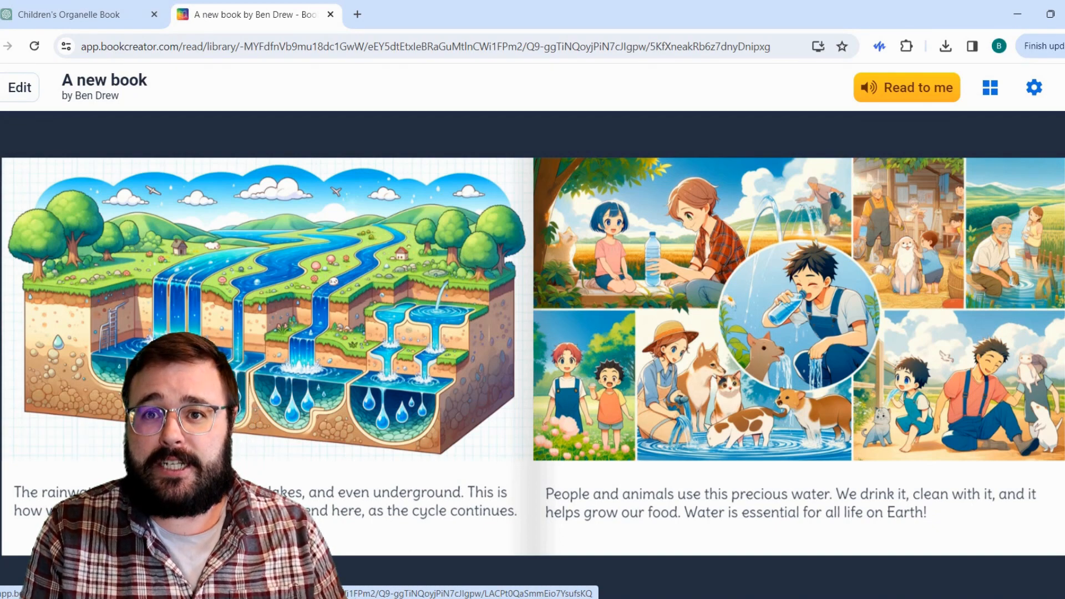
pyautogui.click(1063, 356)
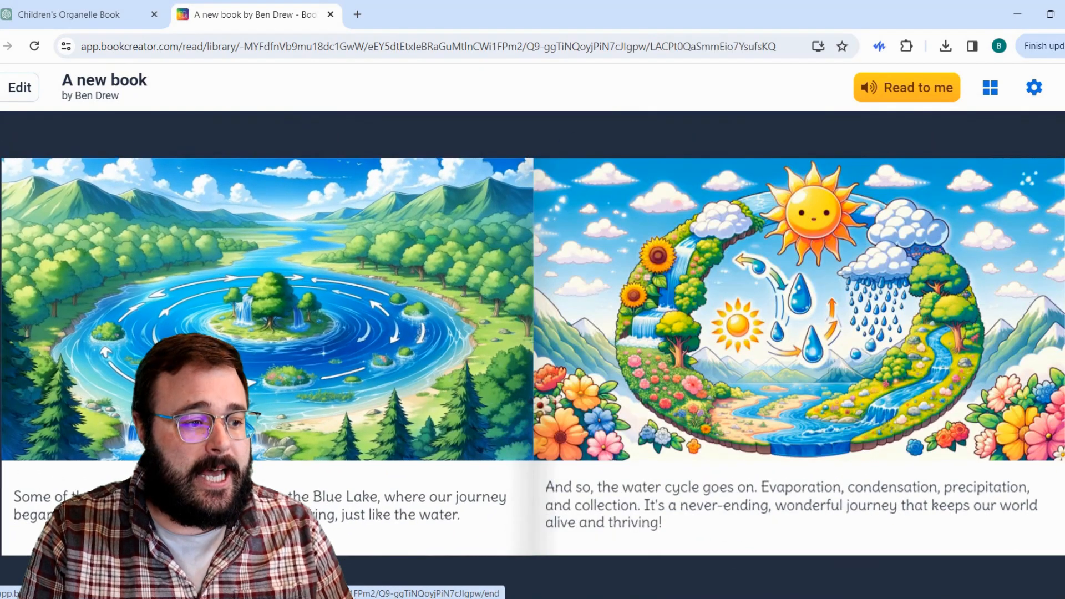